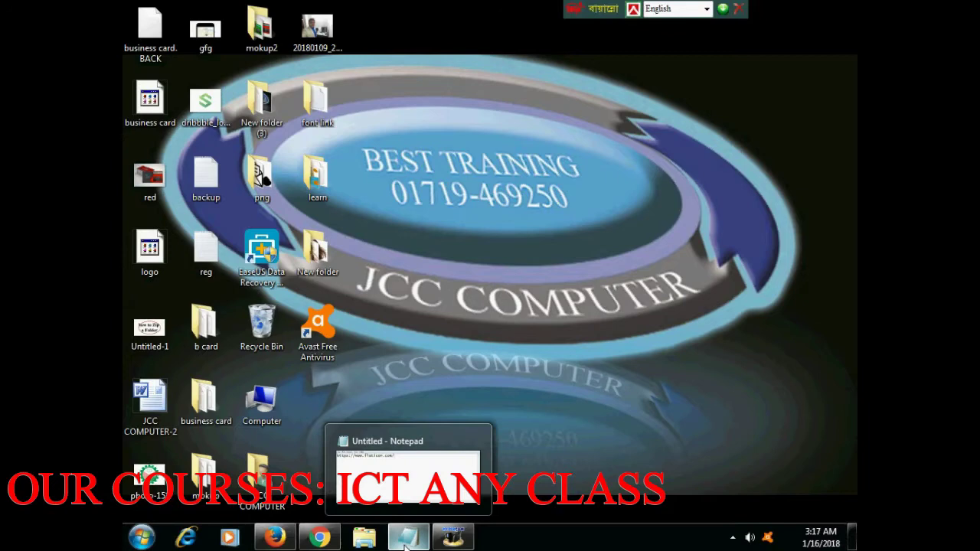
{"action": "left_click", "coordinate": [404, 540]}
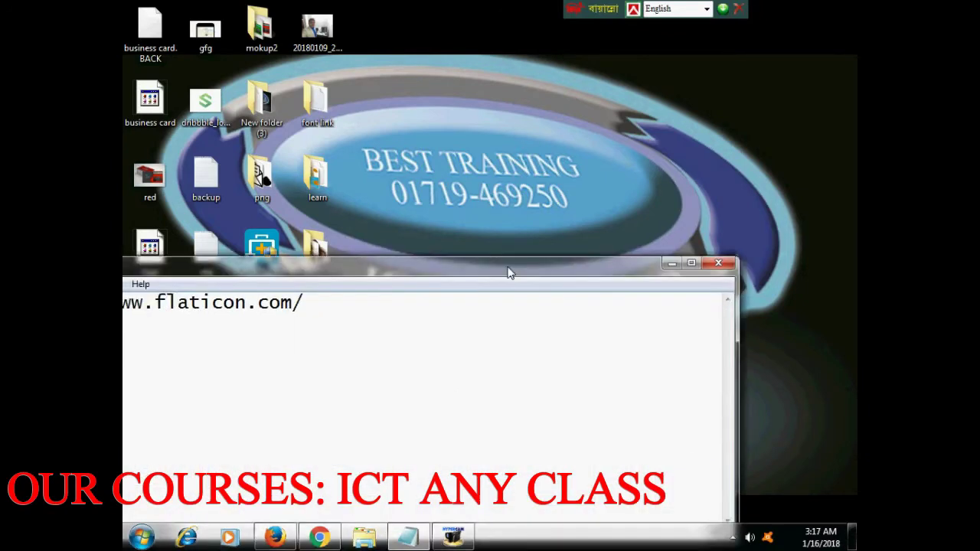
{"action": "left_click_drag", "start_coordinate": [463, 258], "coordinate": [160, 229]}
{"action": "key", "text": "ctrl+c"}
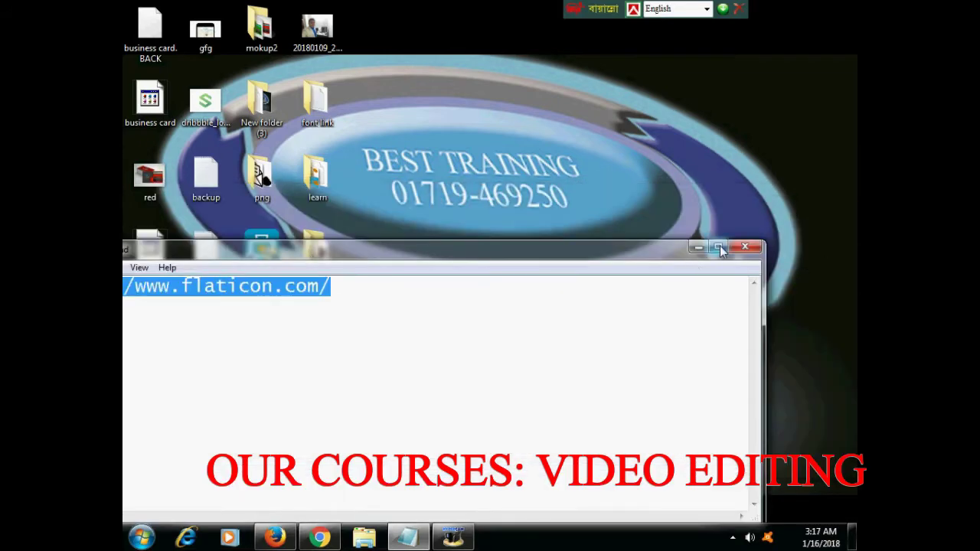
{"action": "left_click", "coordinate": [698, 247]}
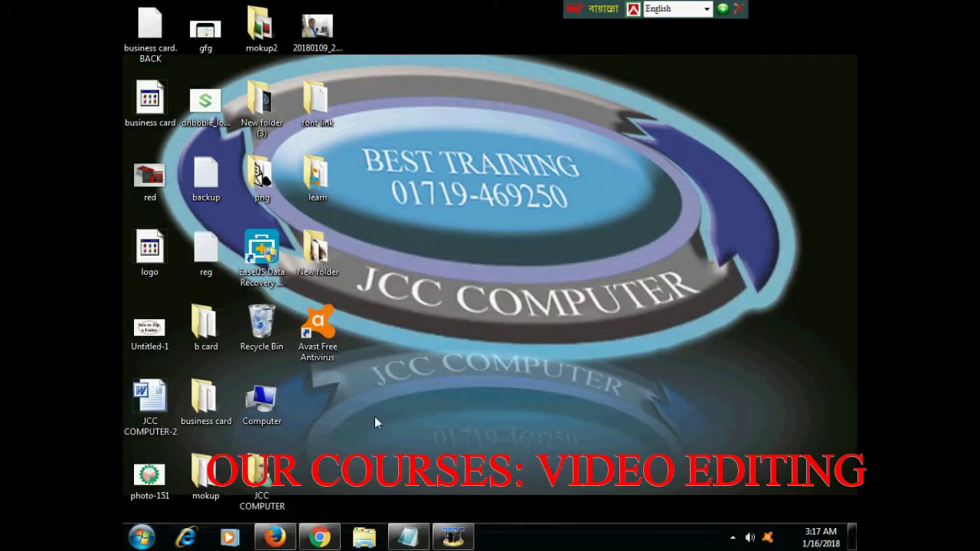
{"action": "left_click", "coordinate": [324, 538]}
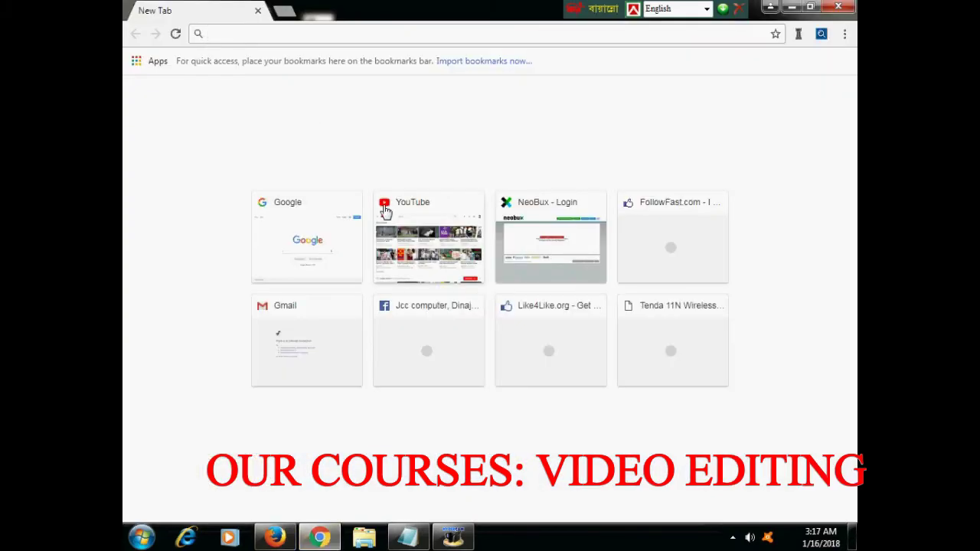
{"action": "left_click", "coordinate": [287, 34]}
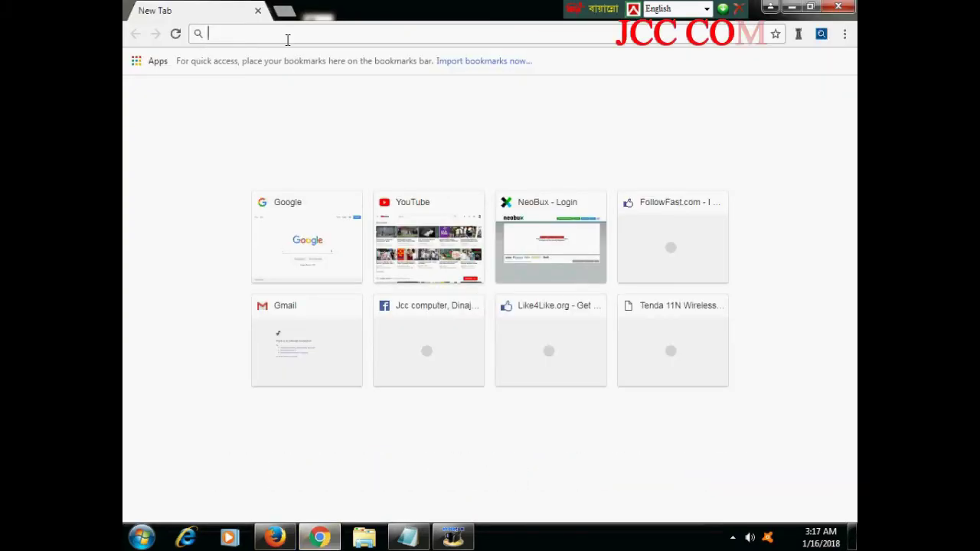
{"action": "key", "text": "ctrl+v"}
{"action": "key", "text": "Return"}
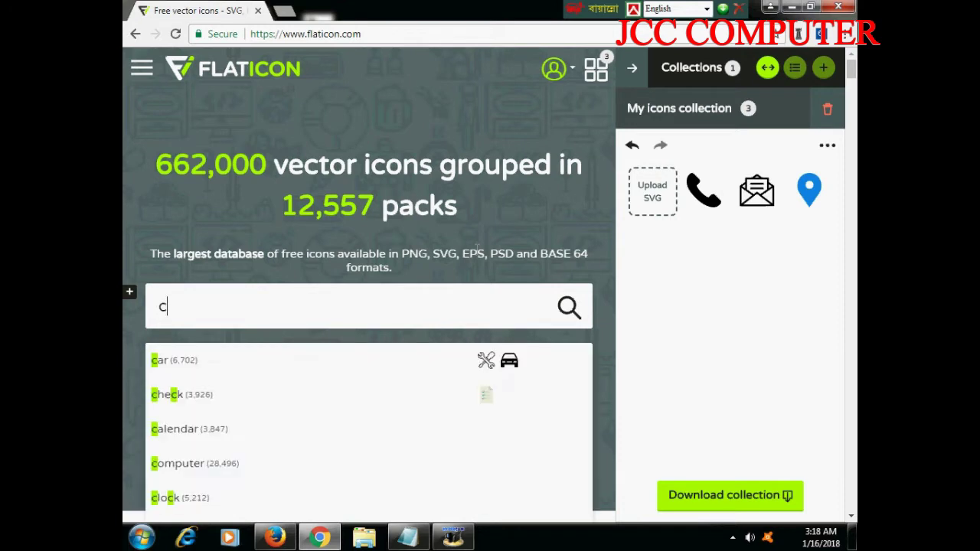
{"action": "type", "text": "al"}
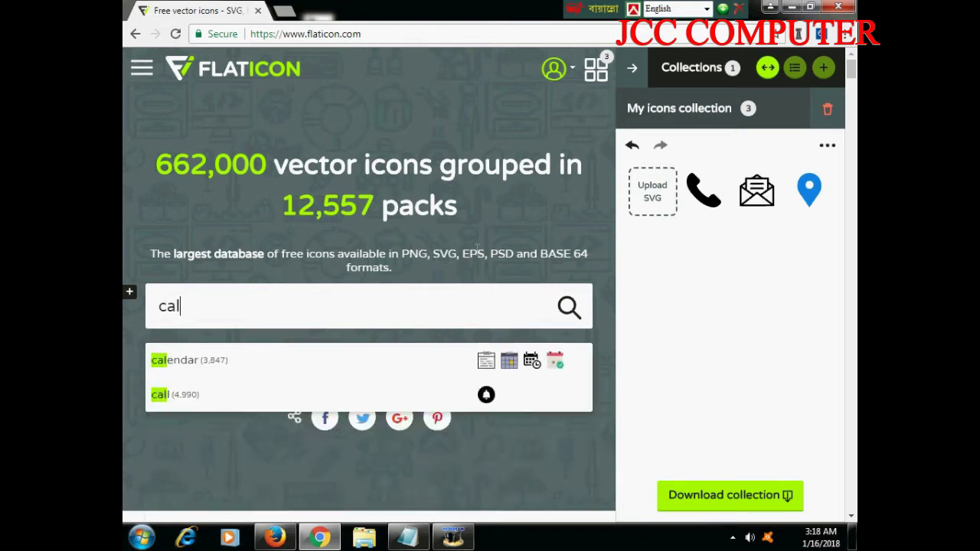
{"action": "type", "text": "l"}
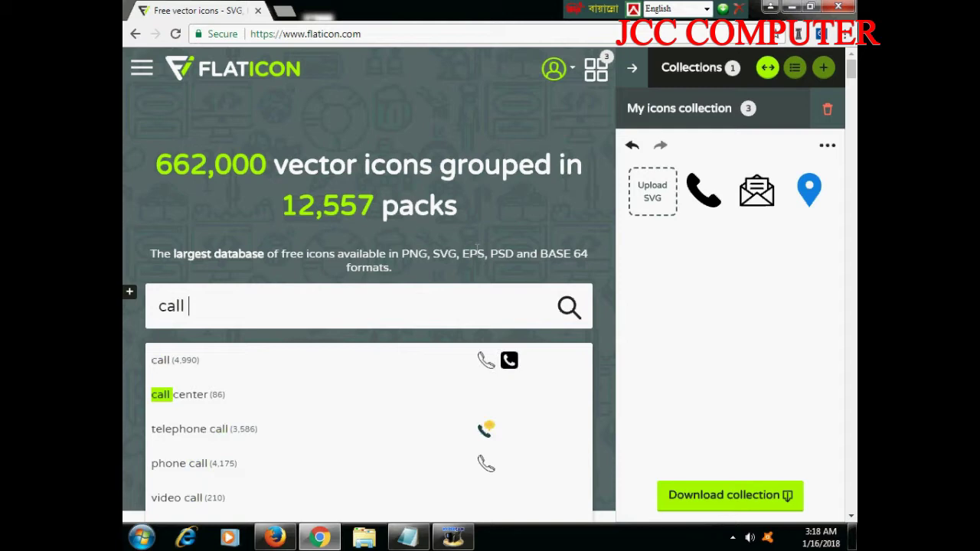
{"action": "type", "text": " icon"}
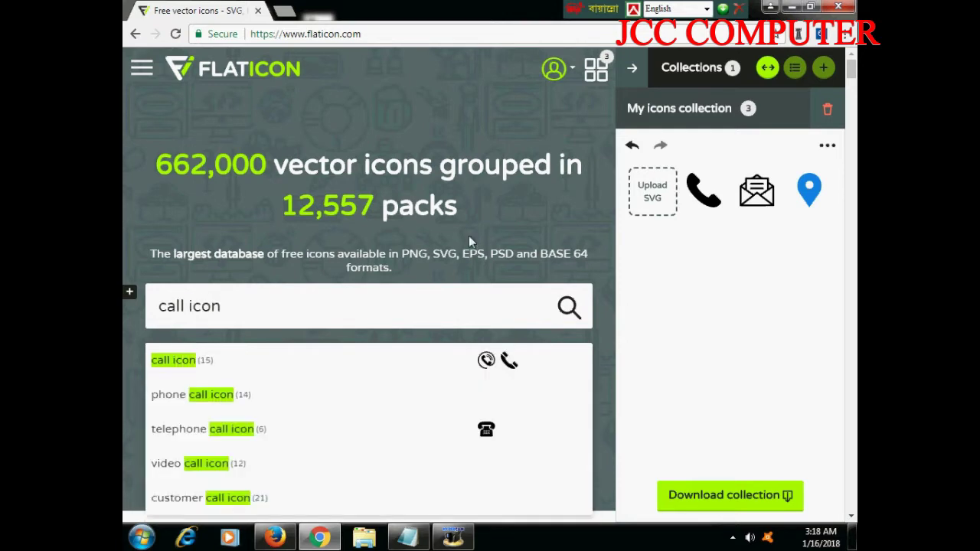
- Search 'phone call icon' and add the ringing phone icon to My icons collection
{"action": "left_click", "coordinate": [210, 395]}
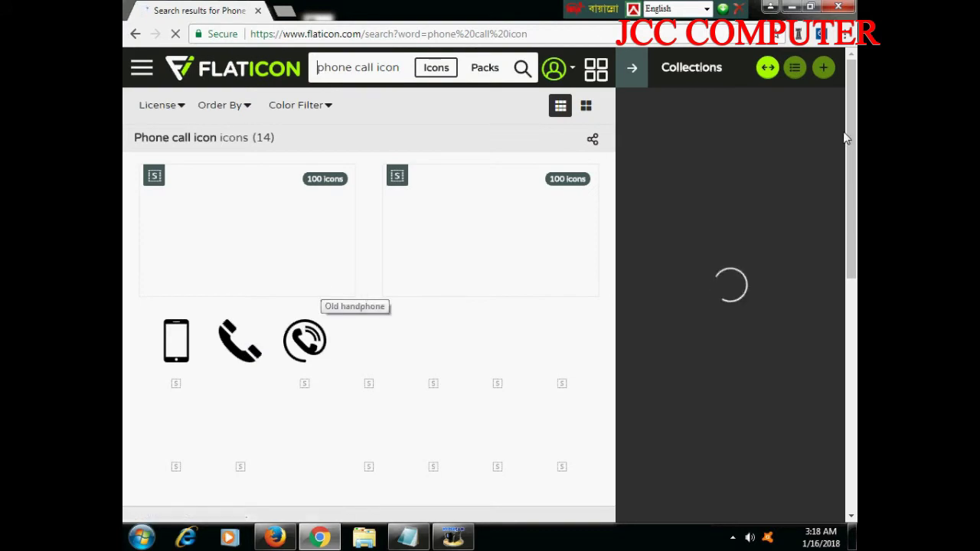
{"action": "left_click_drag", "start_coordinate": [847, 138], "coordinate": [849, 185]}
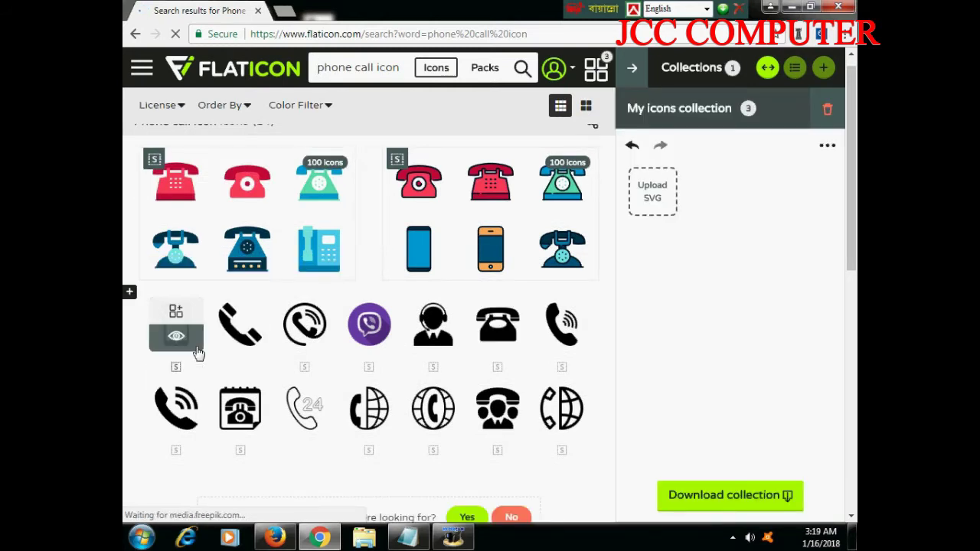
{"action": "mouse_move", "coordinate": [304, 340]}
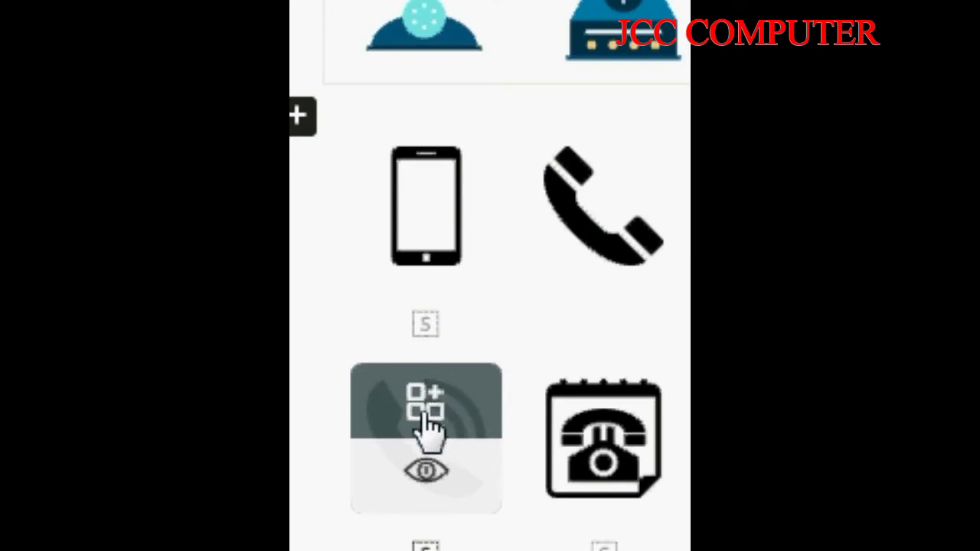
{"action": "left_click", "coordinate": [427, 411]}
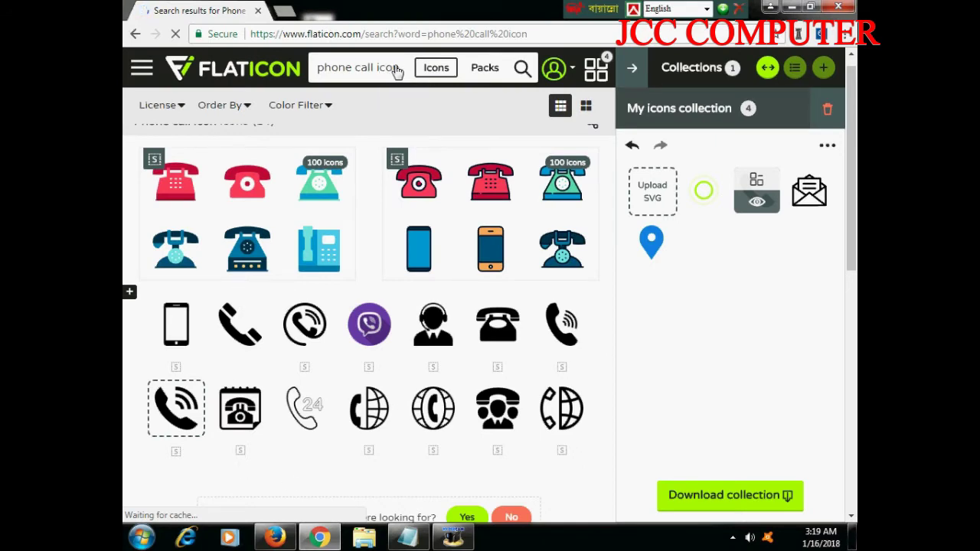
- Search 'location', add the black map pin to the collection, then select the search text for replacing
{"action": "left_click_drag", "start_coordinate": [397, 69], "coordinate": [291, 62]}
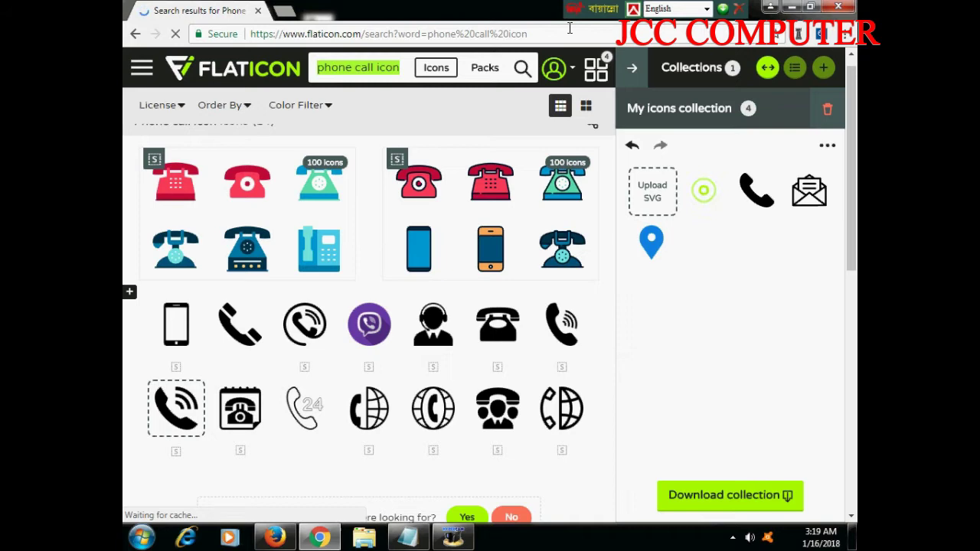
{"action": "key", "text": "BackSpace"}
{"action": "type", "text": "ad"}
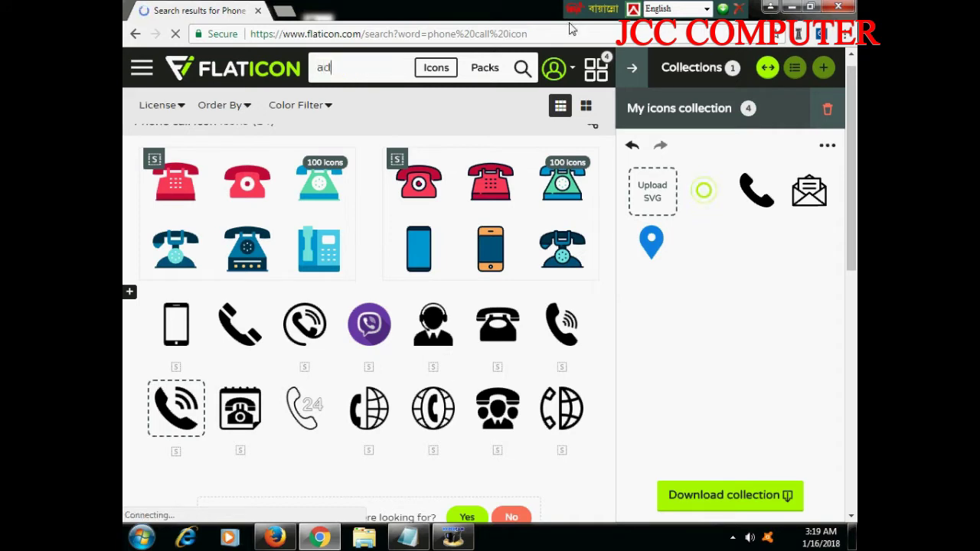
{"action": "type", "text": "dress"}
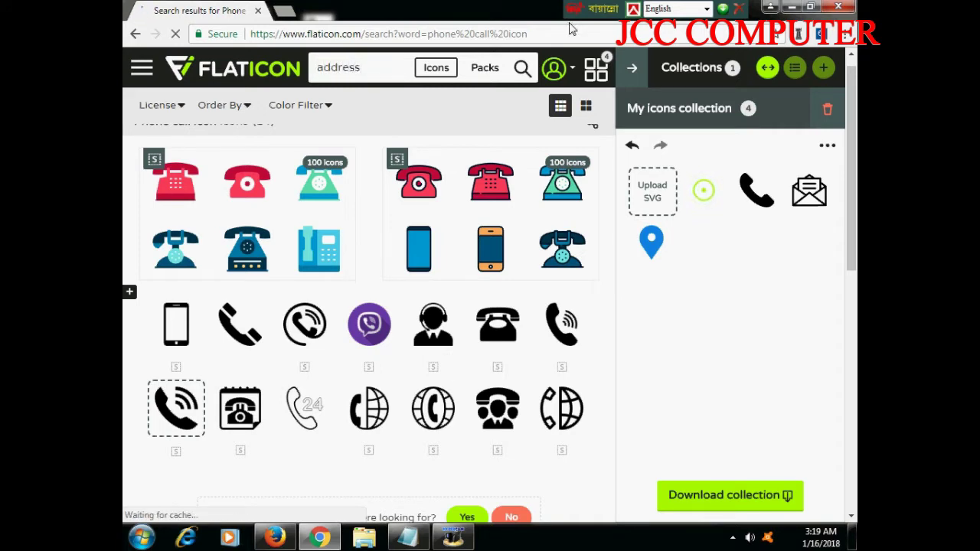
{"action": "key", "text": "BackSpace"}
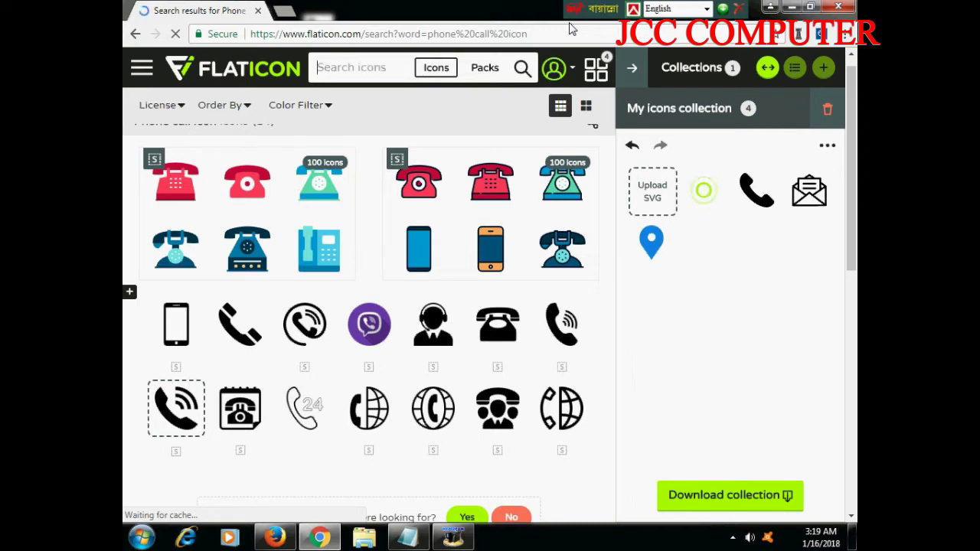
{"action": "type", "text": "loc"}
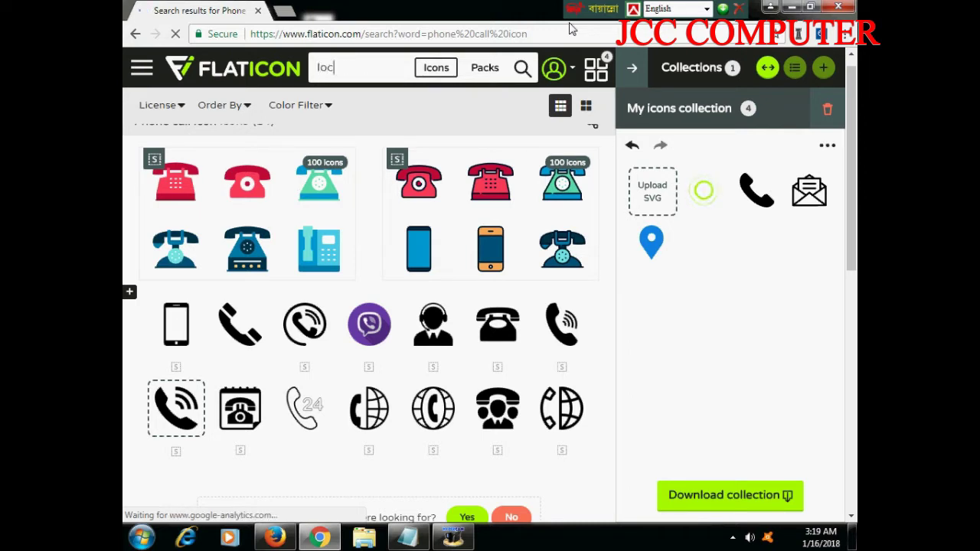
{"action": "type", "text": "ation"}
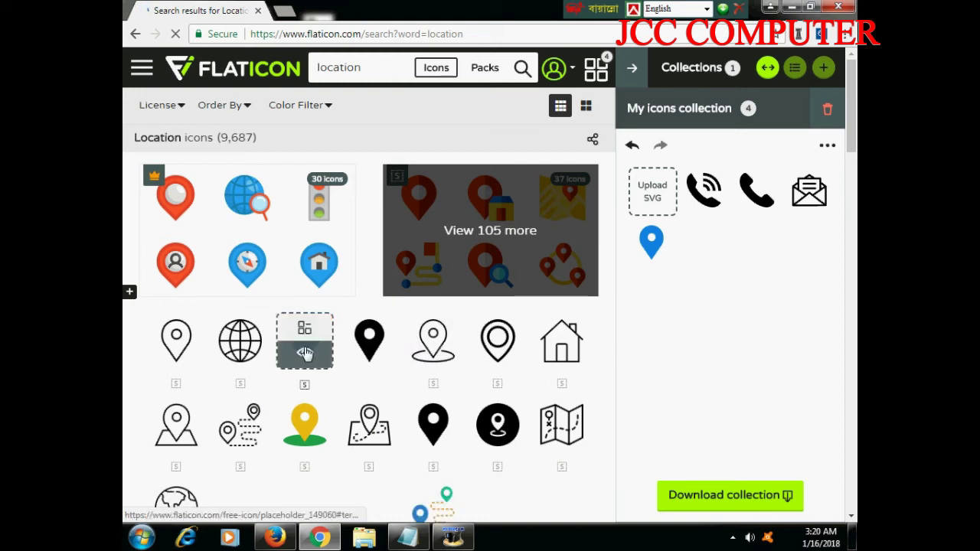
{"action": "left_click", "coordinate": [370, 334]}
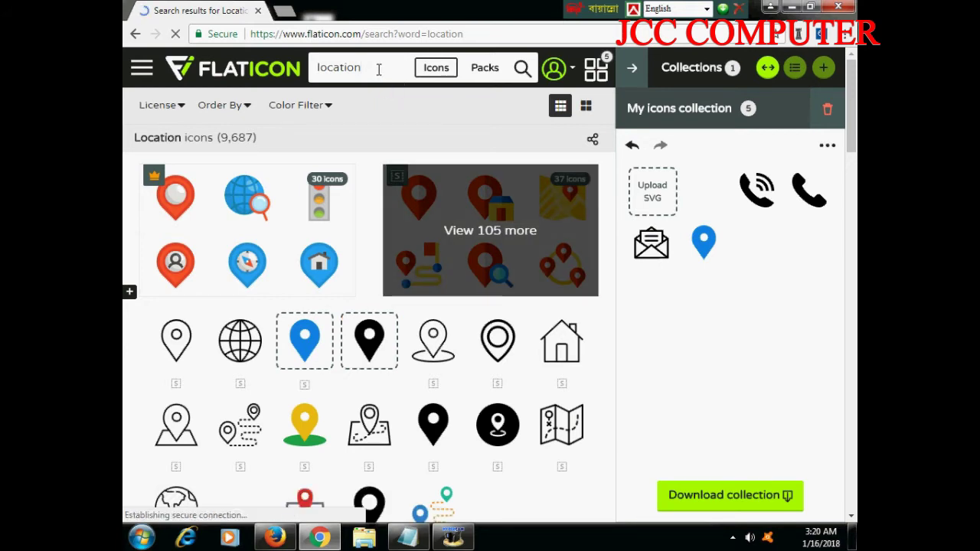
{"action": "left_click_drag", "start_coordinate": [375, 72], "coordinate": [255, 71]}
{"action": "type", "text": "mail"}
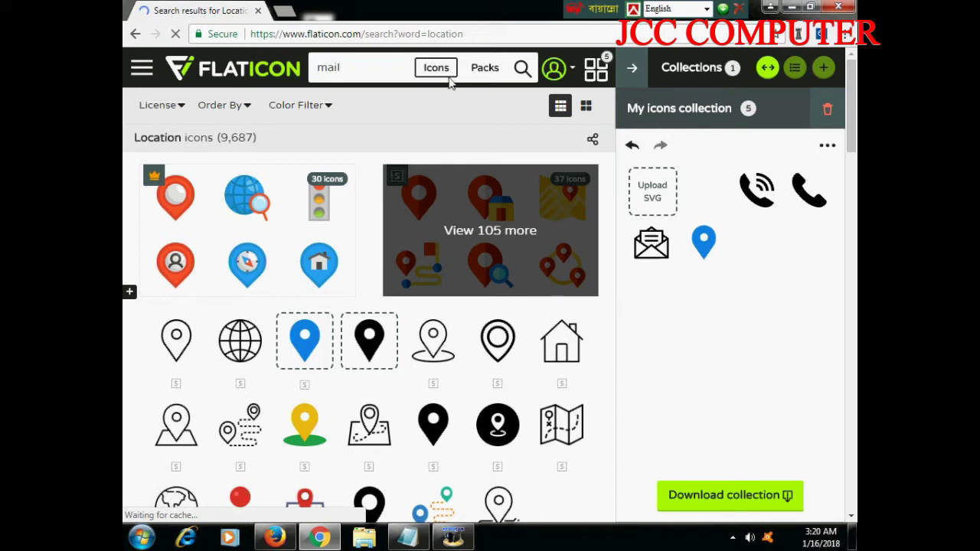
- Run the 'mail' search and add the outlined envelope icon, bringing the collection to six icons
{"action": "left_click", "coordinate": [521, 69]}
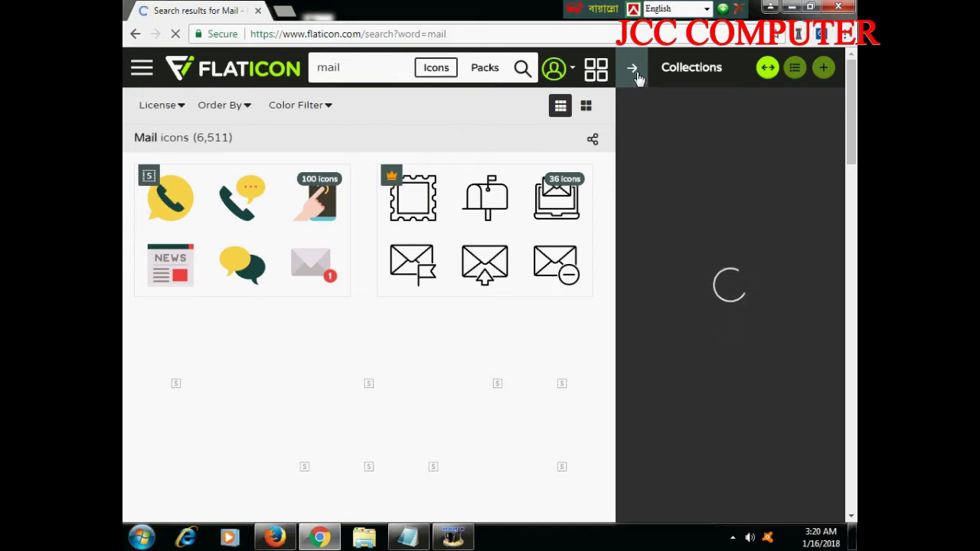
{"action": "left_click", "coordinate": [636, 69]}
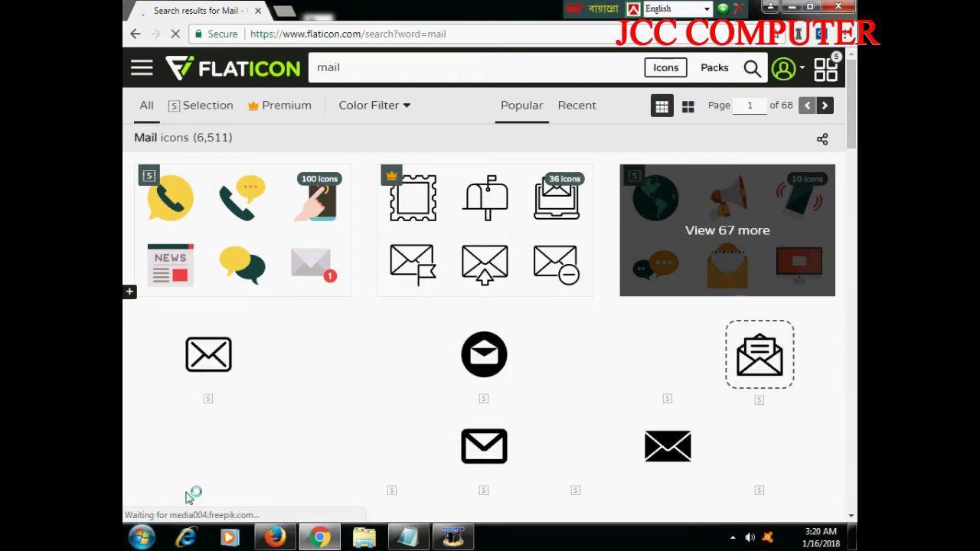
{"action": "mouse_move", "coordinate": [208, 353]}
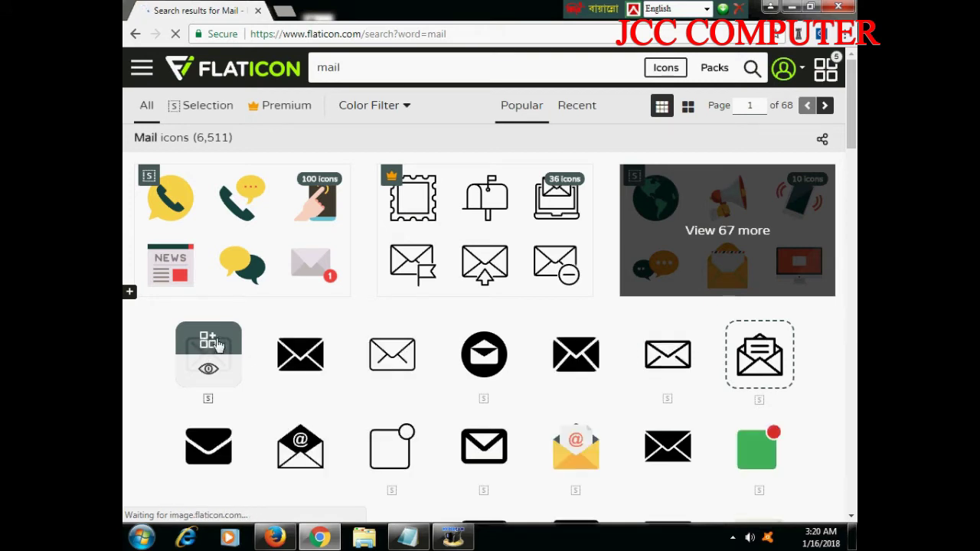
{"action": "left_click", "coordinate": [214, 345]}
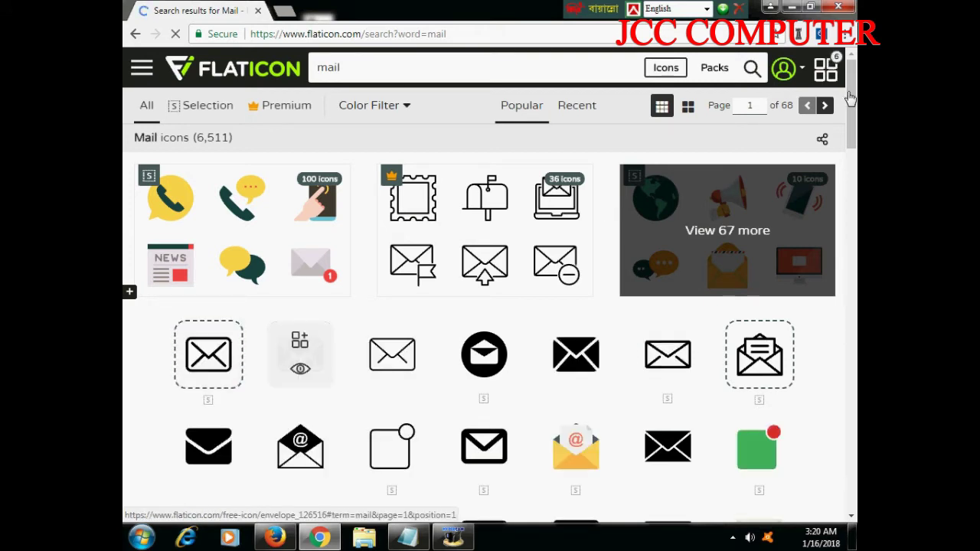
{"action": "left_click", "coordinate": [831, 67]}
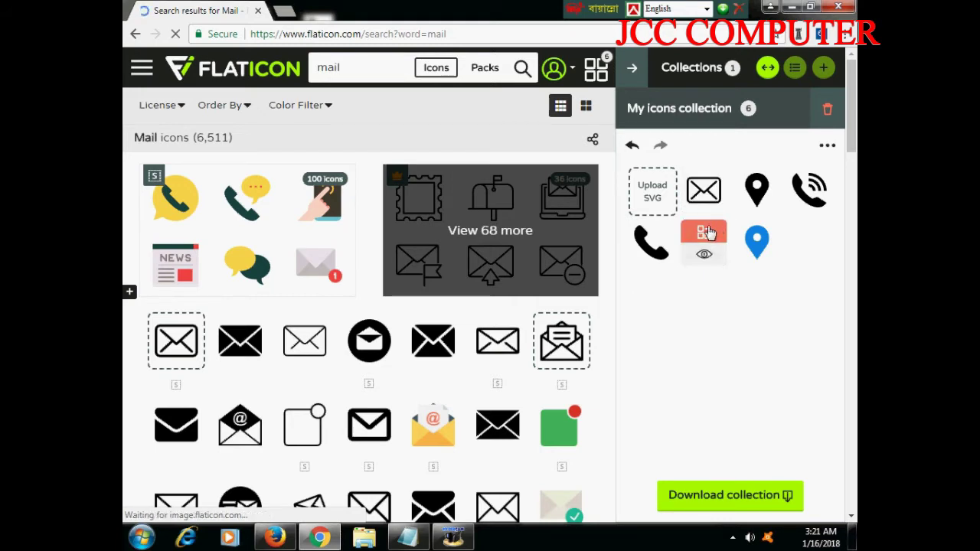
- Remove the open envelope, blue pin and ringing phone icons, then open the collection's download formats
{"action": "left_click", "coordinate": [708, 232]}
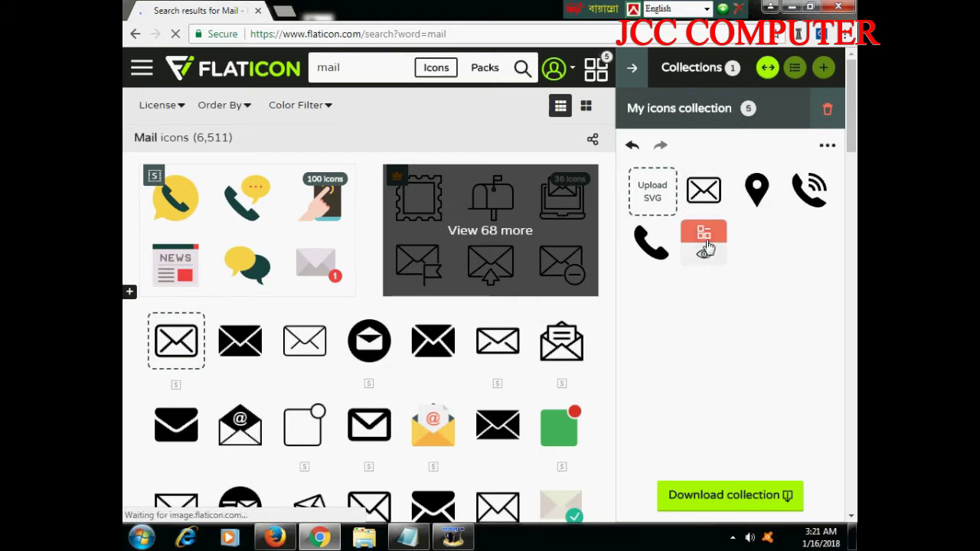
{"action": "left_click", "coordinate": [708, 233]}
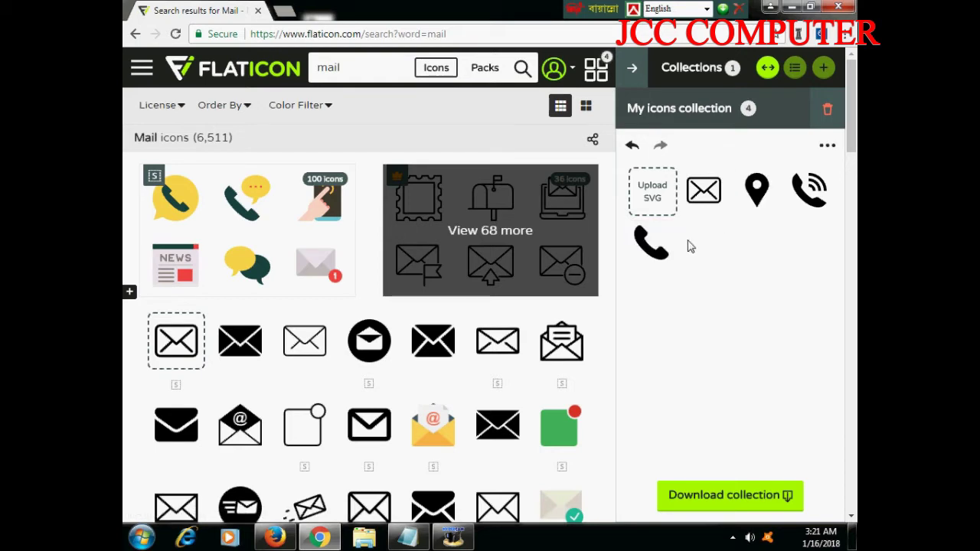
{"action": "mouse_move", "coordinate": [809, 190]}
{"action": "left_click", "coordinate": [813, 181]}
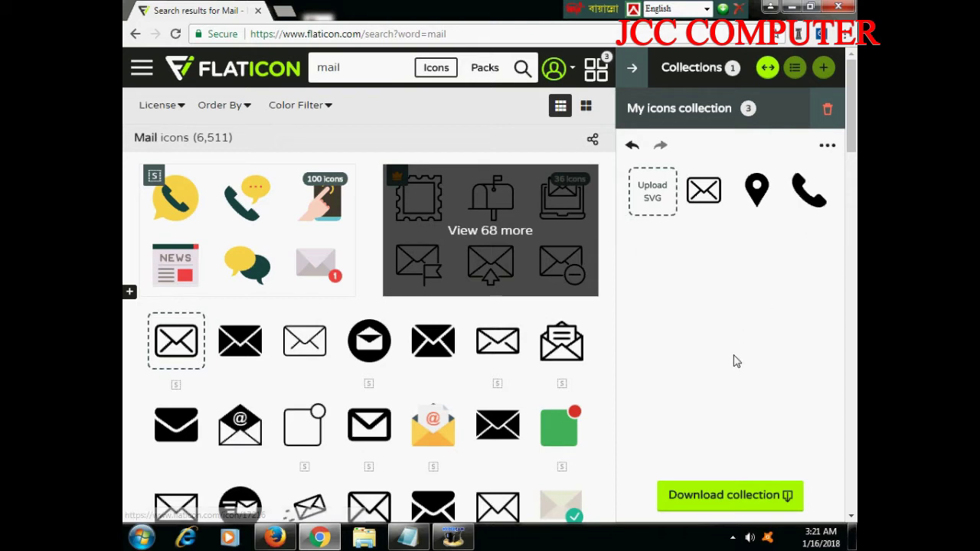
{"action": "left_click", "coordinate": [711, 498]}
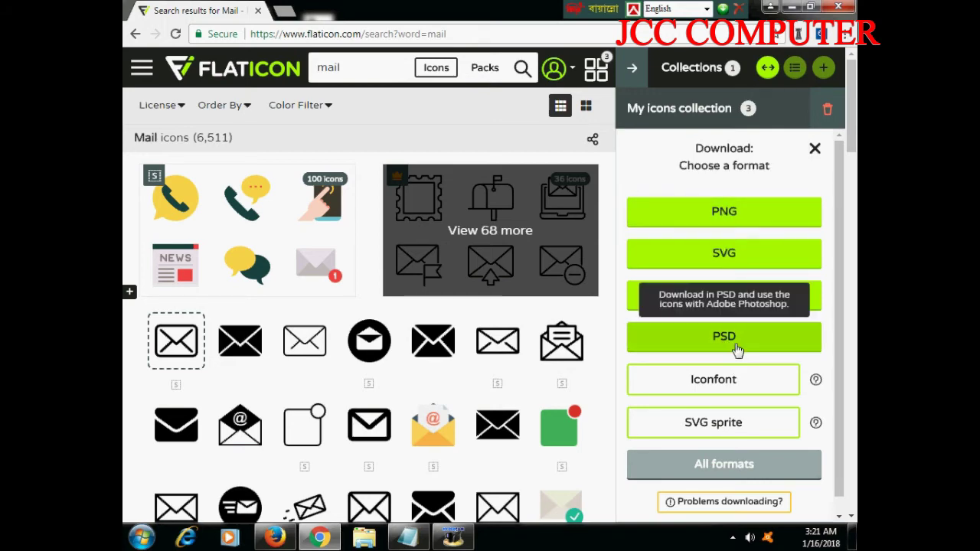
- Choose a format and start the free download of the three-icon collection zip
{"action": "left_click", "coordinate": [729, 337]}
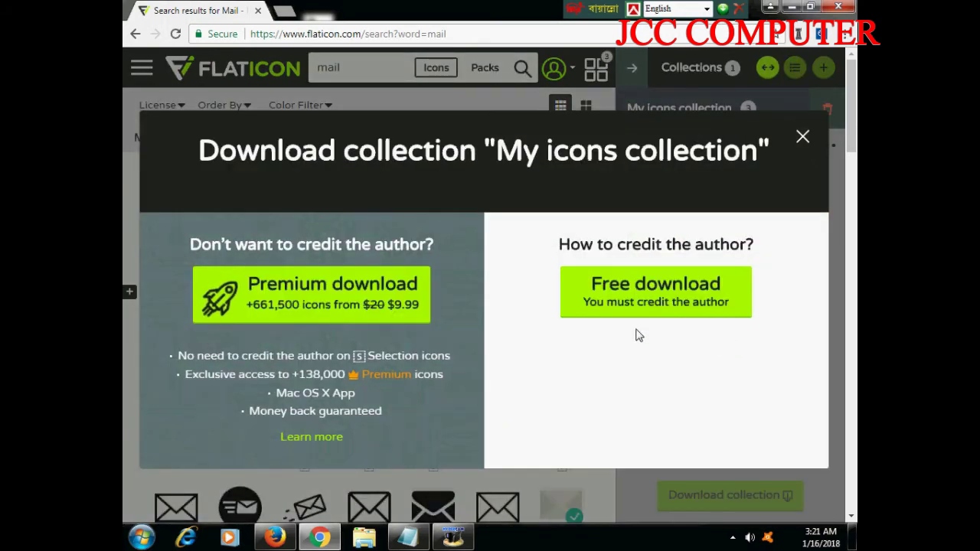
{"action": "left_click", "coordinate": [663, 310]}
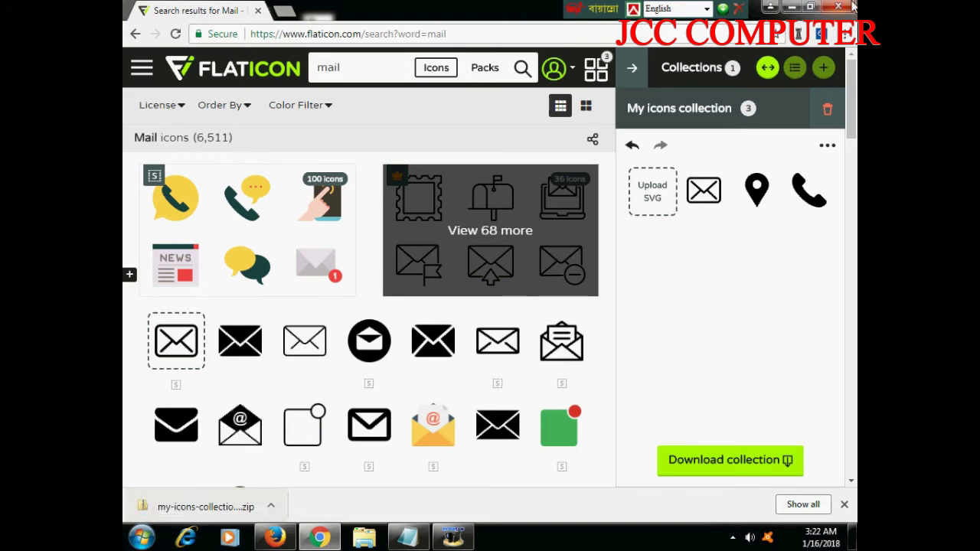
- Minimize Chrome, open Explorer with Win+E, and scroll Downloads to the my-icons-collection zips
{"action": "left_click", "coordinate": [791, 6]}
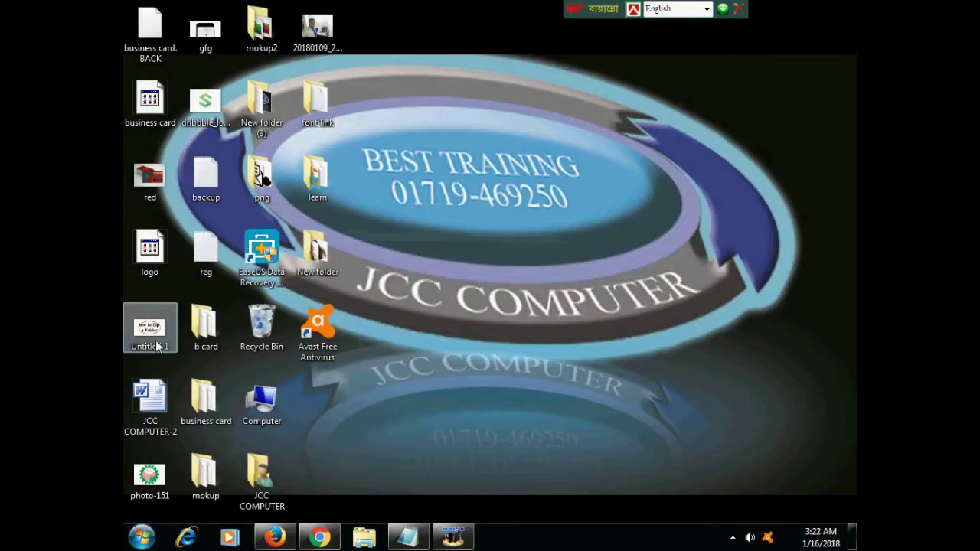
{"action": "key", "text": "super+e"}
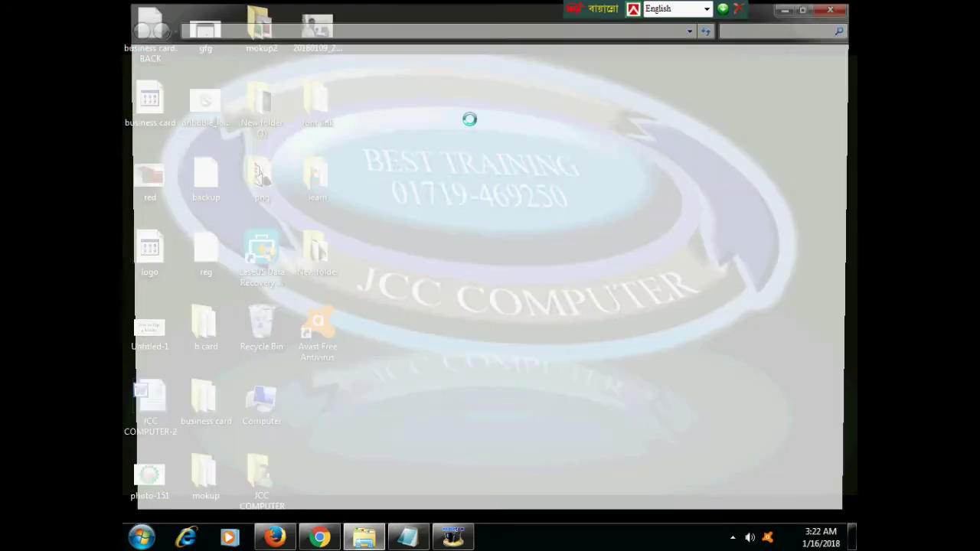
{"action": "right_click", "coordinate": [471, 121]}
{"action": "left_click", "coordinate": [414, 178]}
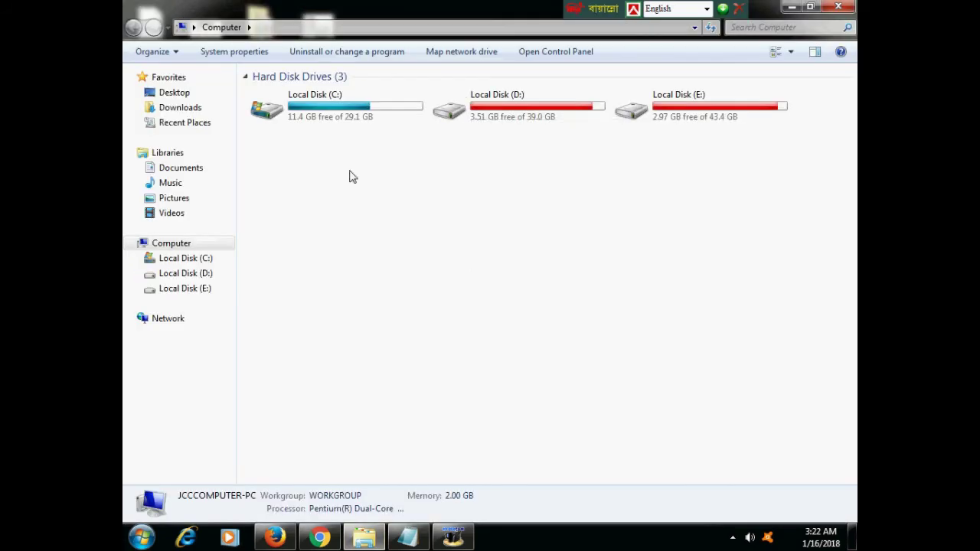
{"action": "left_click", "coordinate": [180, 109]}
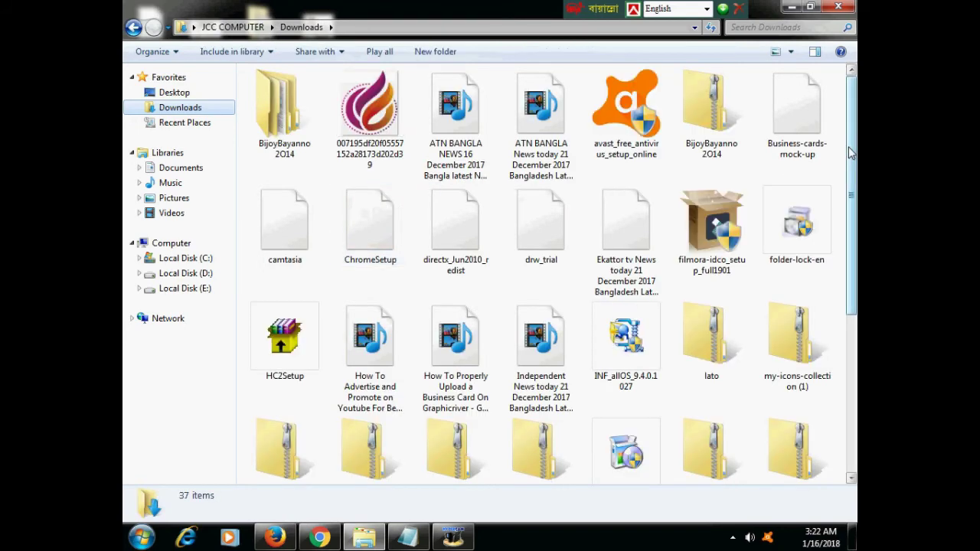
{"action": "scroll", "coordinate": [853, 157], "scroll_direction": "down", "scroll_amount": 1}
{"action": "left_click_drag", "start_coordinate": [855, 159], "coordinate": [855, 231]}
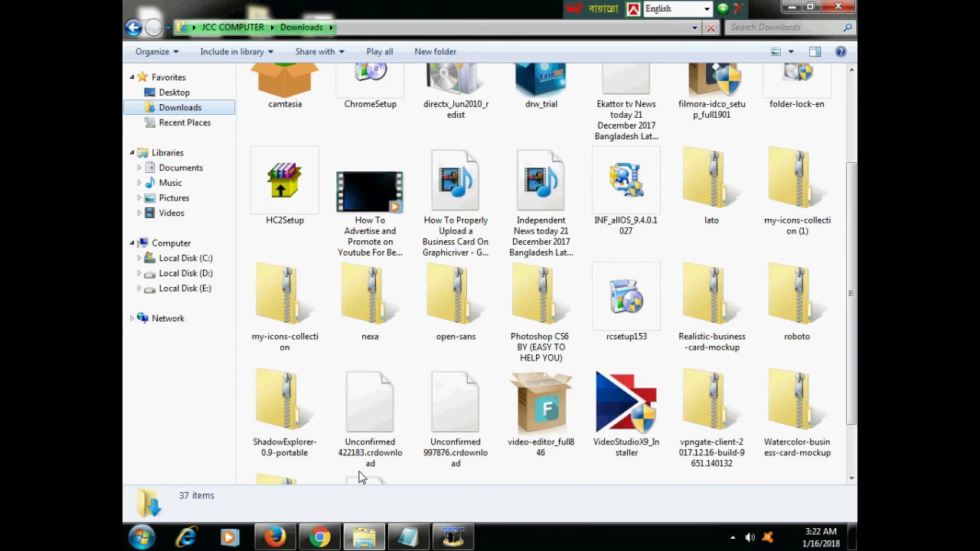
- Select the my-icons-collection zip file in Downloads after moving the browser out of the way
{"action": "left_click", "coordinate": [319, 538]}
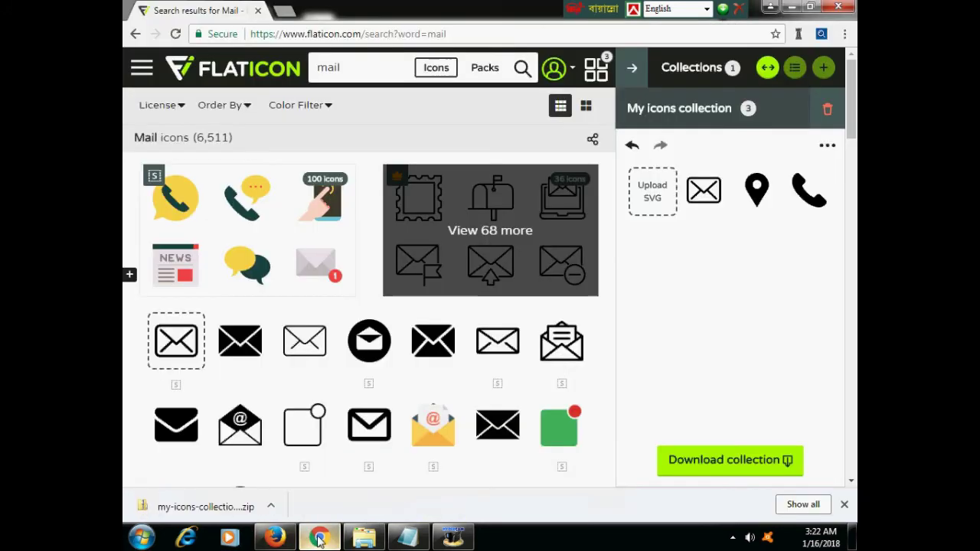
{"action": "left_click", "coordinate": [319, 538]}
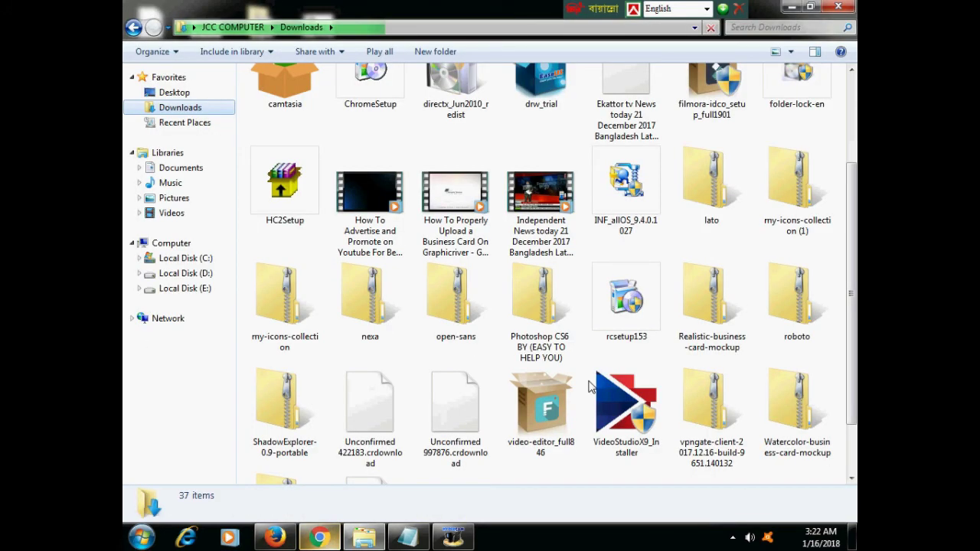
{"action": "left_click", "coordinate": [791, 222]}
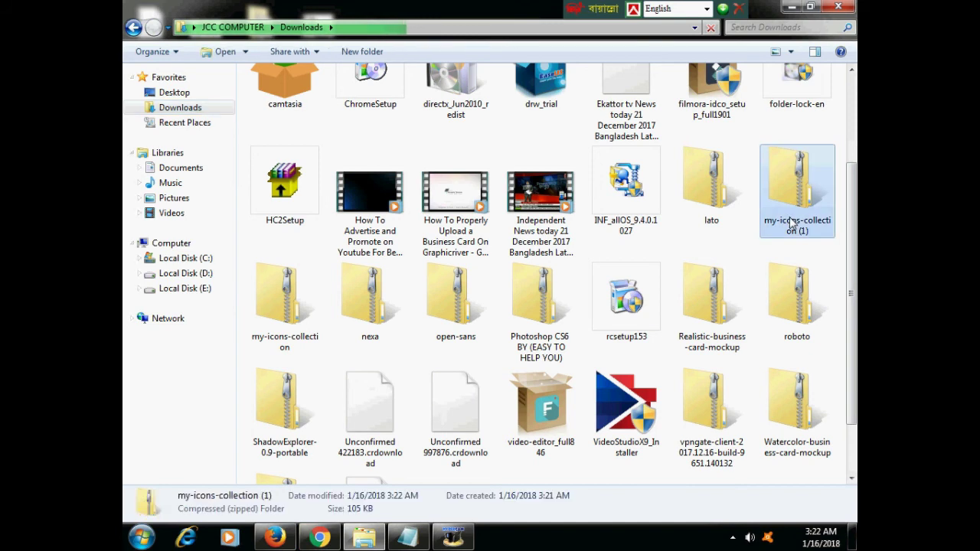
{"action": "left_click", "coordinate": [287, 340]}
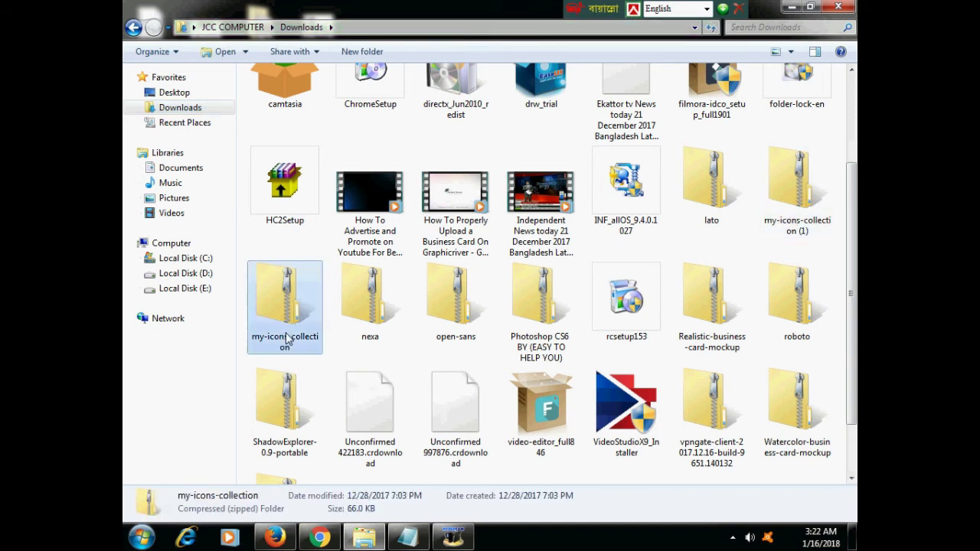
- Extract all of the my-icons-collection zip with the Desktop as the destination
{"action": "right_click", "coordinate": [287, 327]}
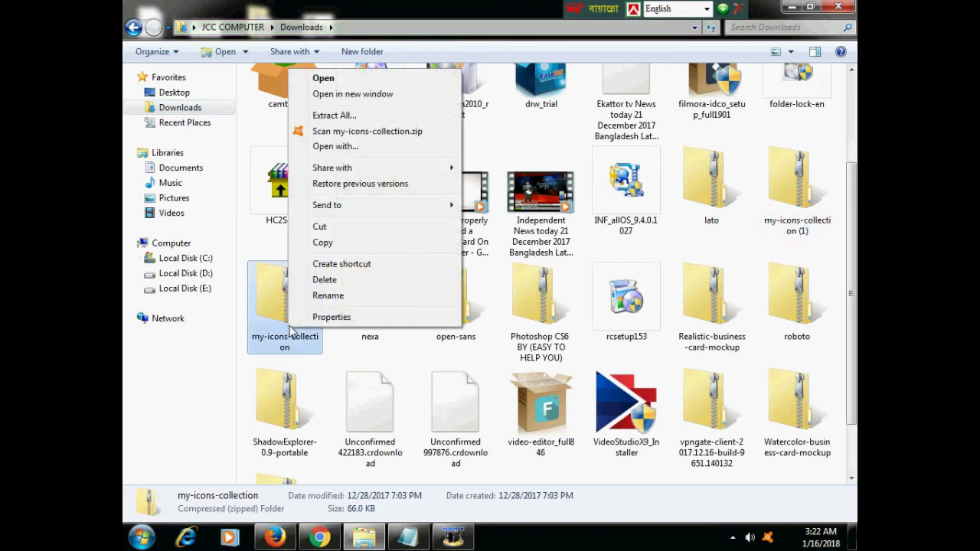
{"action": "left_click", "coordinate": [354, 116]}
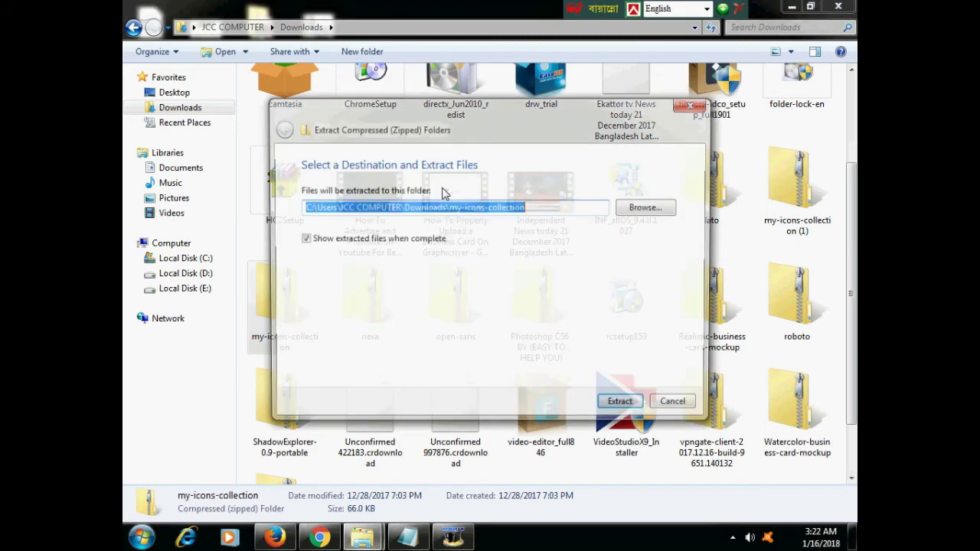
{"action": "left_click", "coordinate": [659, 207]}
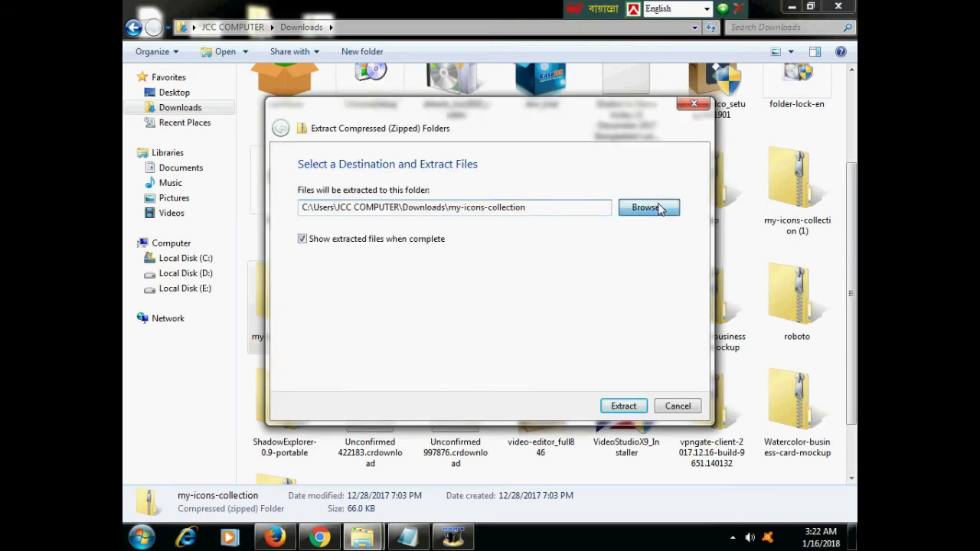
{"action": "left_click", "coordinate": [413, 214]}
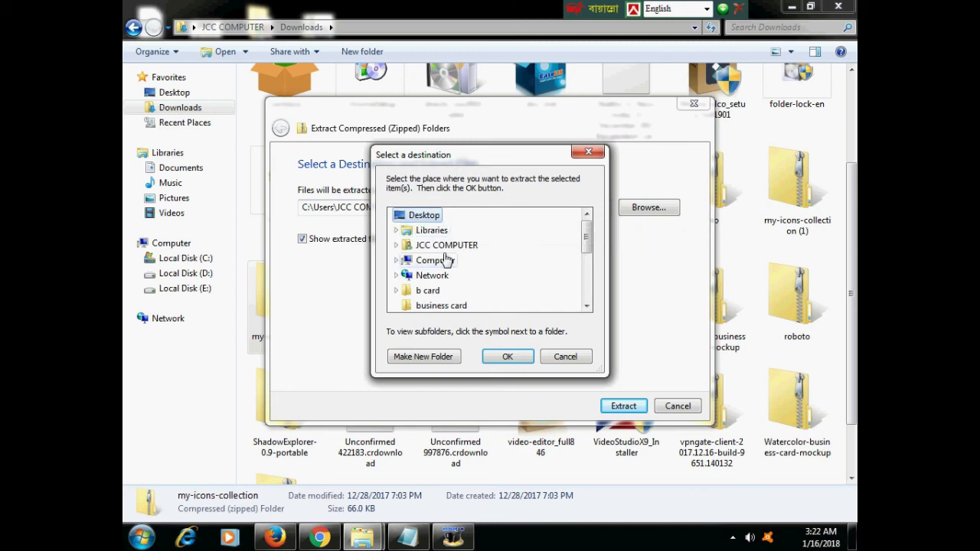
{"action": "left_click", "coordinate": [501, 358]}
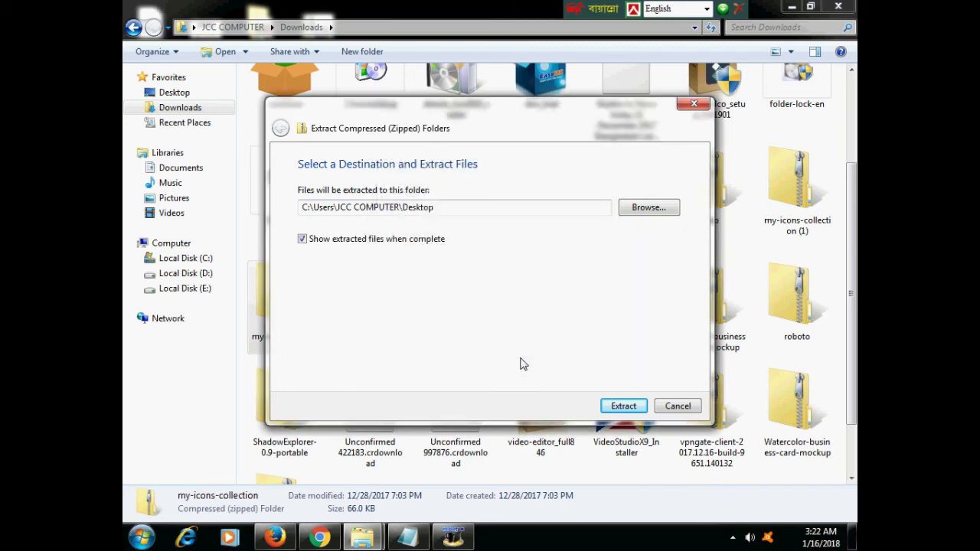
{"action": "left_click", "coordinate": [634, 408]}
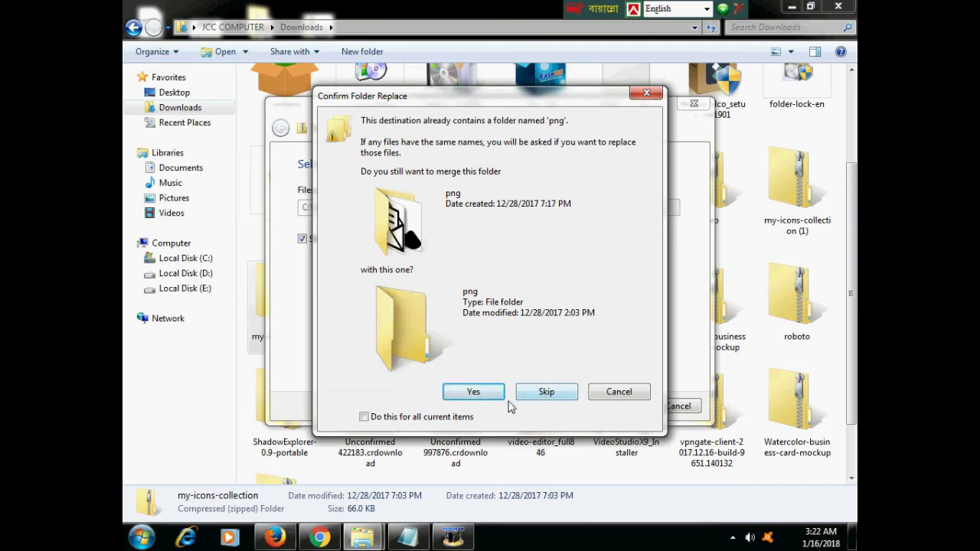
- Merge into the existing png folder and skip both conflicting files
{"action": "left_click", "coordinate": [480, 393]}
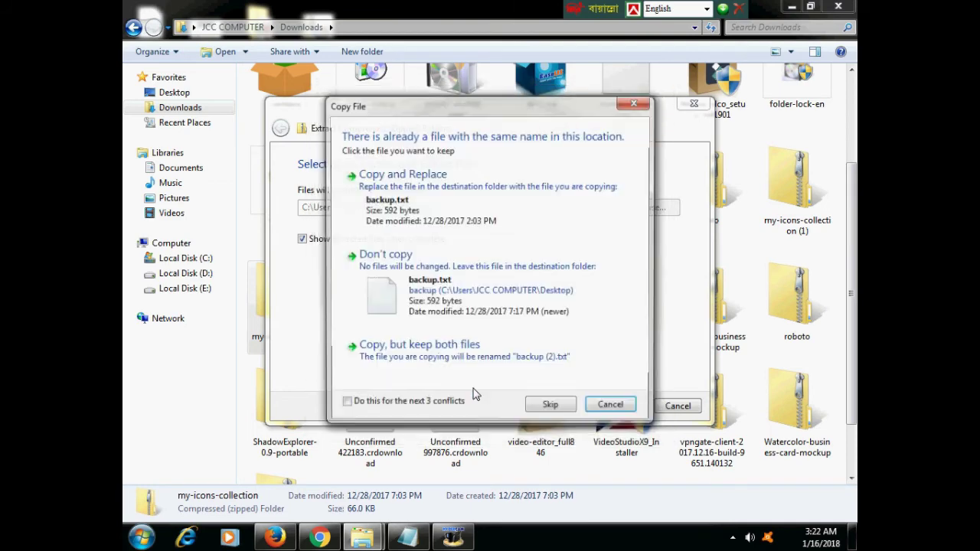
{"action": "left_click", "coordinate": [568, 410]}
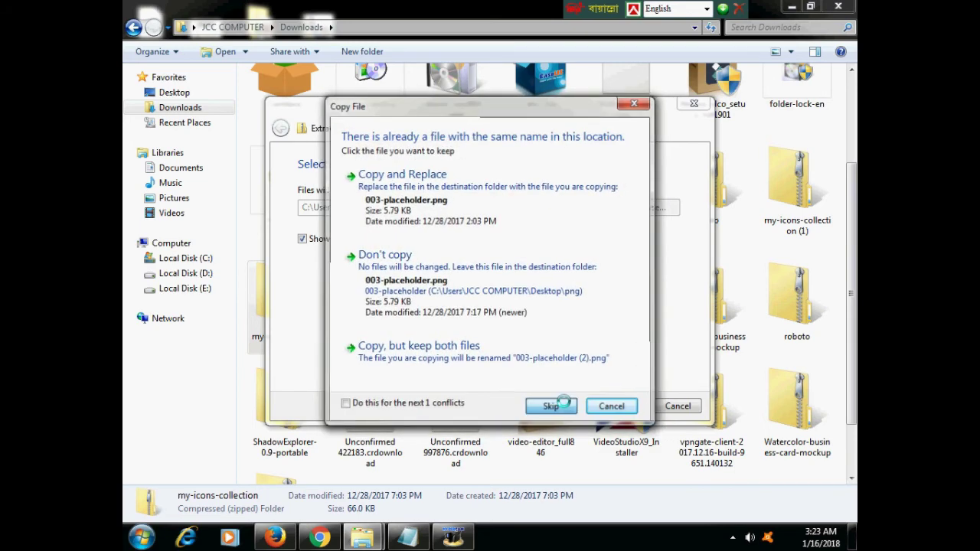
{"action": "left_click", "coordinate": [567, 407]}
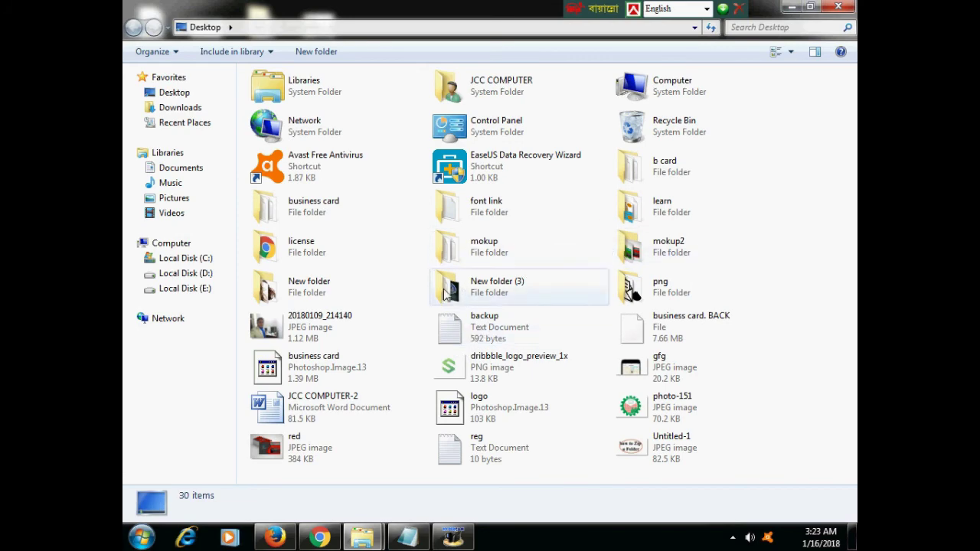
- Close the Desktop and Downloads windows and open the png folder on the Desktop
{"action": "left_click", "coordinate": [838, 6]}
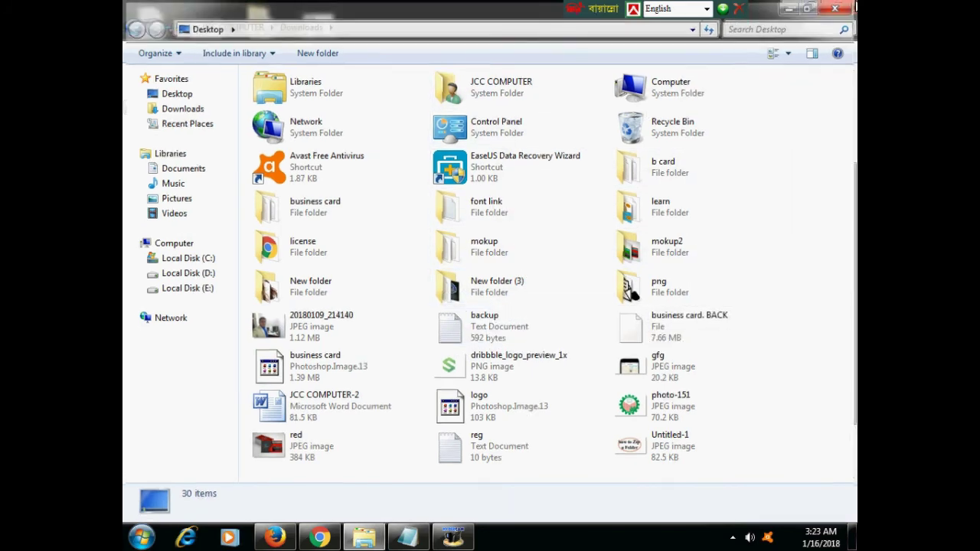
{"action": "left_click", "coordinate": [792, 8]}
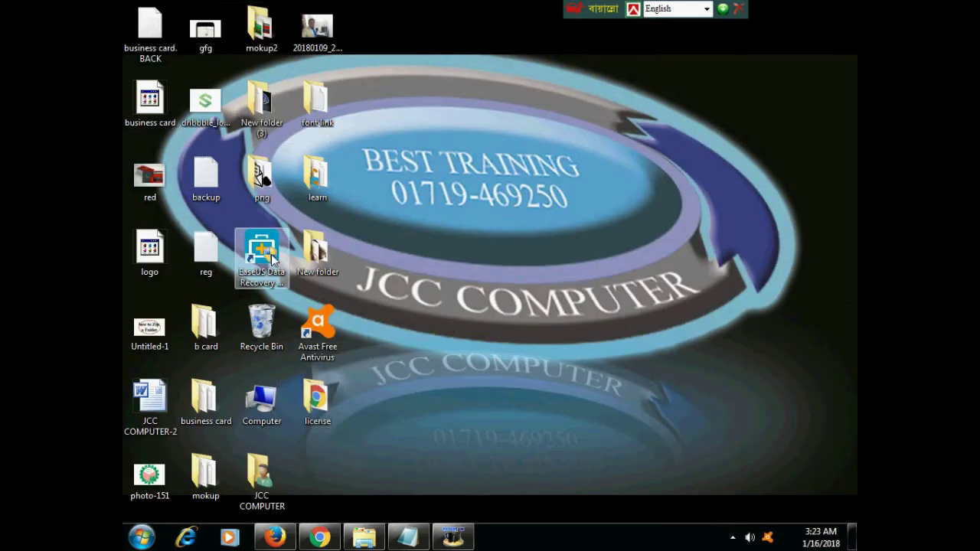
{"action": "double_click", "coordinate": [262, 178]}
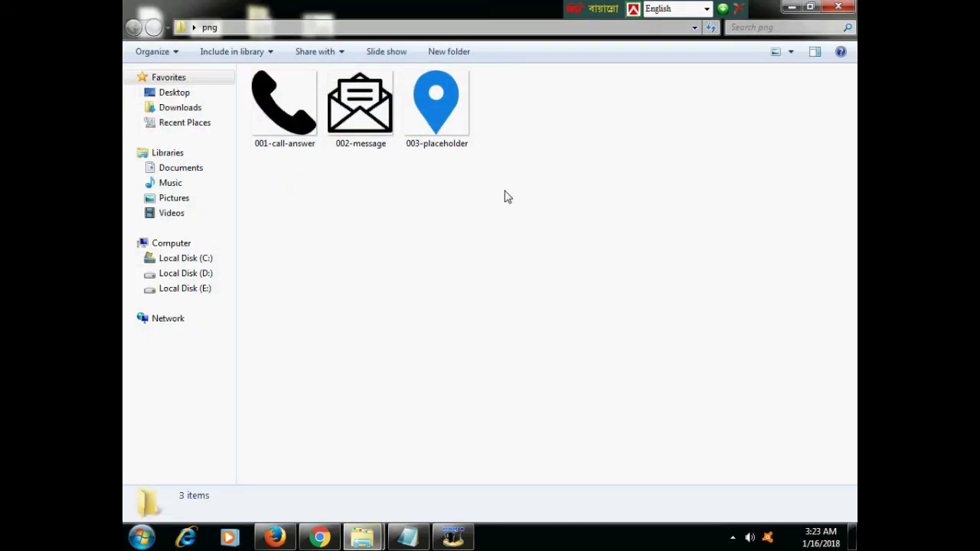
- Check the 001-call-answer, 002-message and 003-placeholder icons, then return to the Flaticon page in Chrome
{"action": "left_click_drag", "start_coordinate": [490, 207], "coordinate": [280, 97]}
{"action": "left_click_drag", "start_coordinate": [335, 162], "coordinate": [375, 199]}
{"action": "left_click", "coordinate": [429, 303]}
{"action": "left_click", "coordinate": [319, 148]}
{"action": "key", "text": "Right"}
{"action": "key", "text": "Right"}
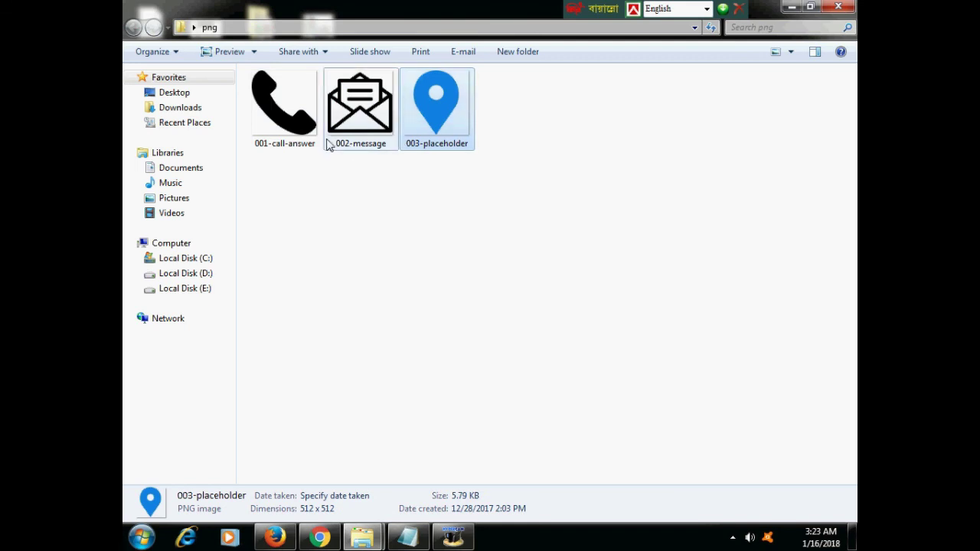
{"action": "key", "text": "Left"}
{"action": "key", "text": "Left"}
{"action": "left_click", "coordinate": [793, 7]}
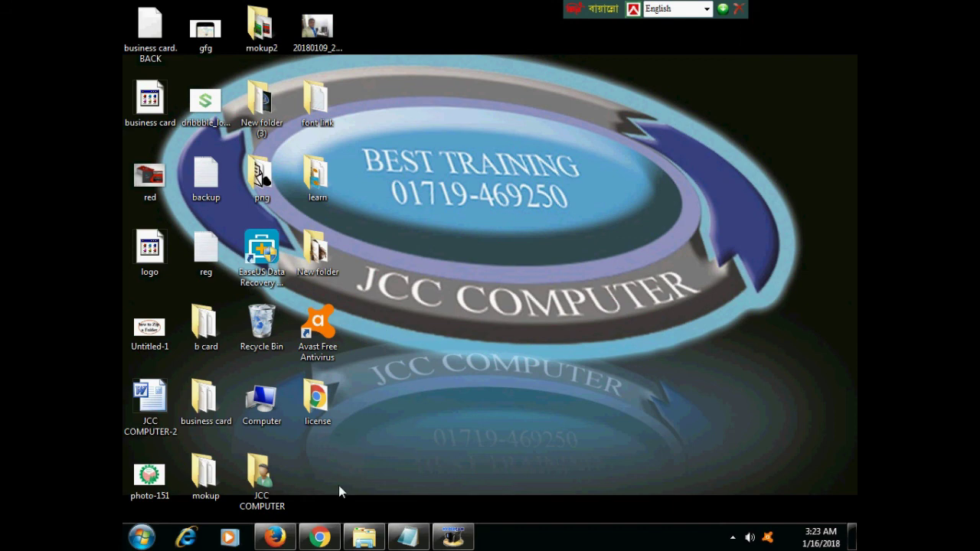
{"action": "left_click", "coordinate": [323, 534]}
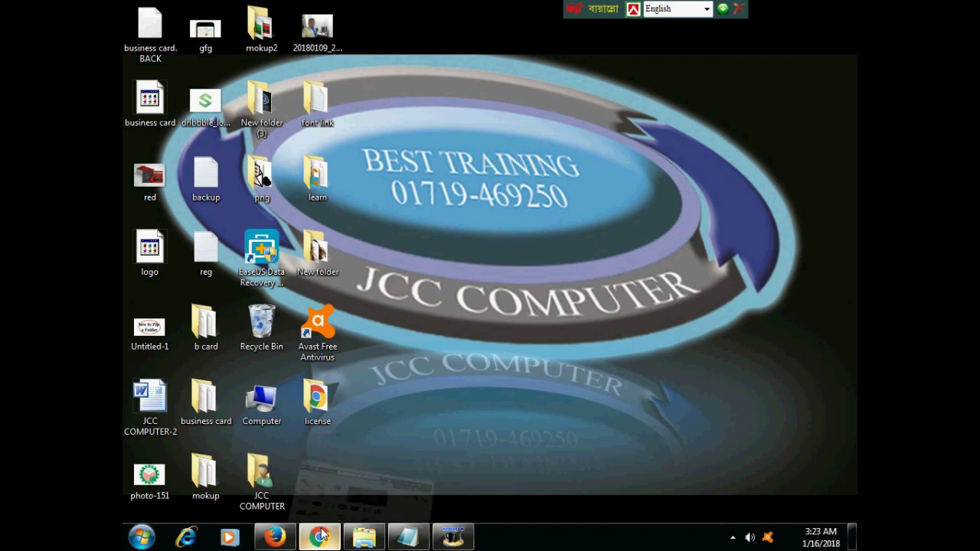